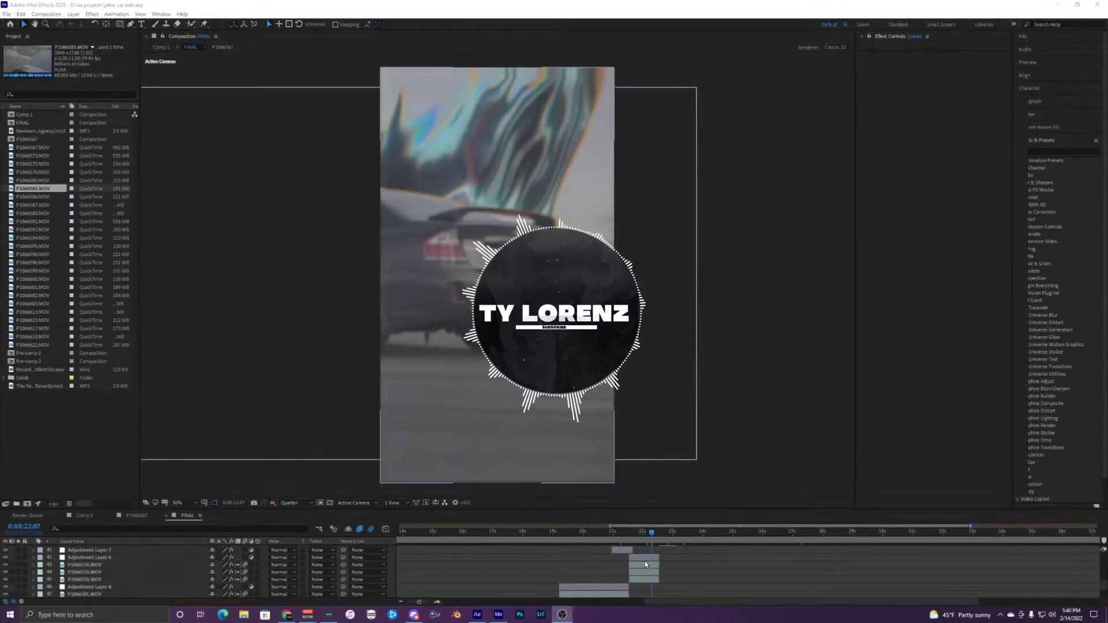
Examine the effects on the adjustment layer above the P1066576.MOV clips and on the top clip, including S_WarpChroma
{"action": "left_click", "coordinate": [645, 561]}
{"action": "key", "text": "="}
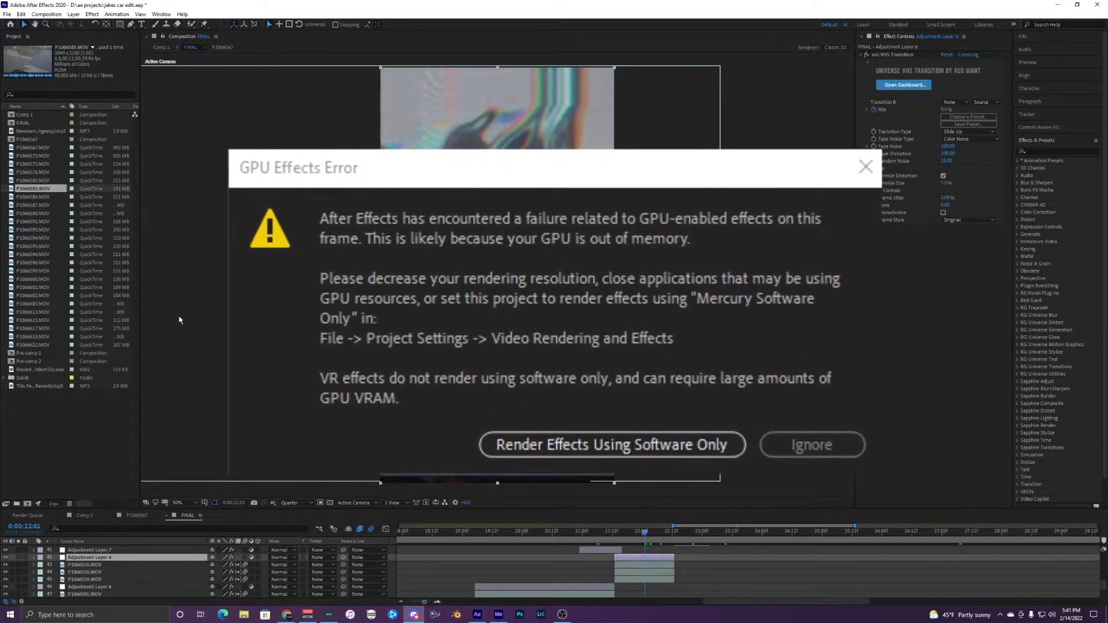
{"action": "right_click", "coordinate": [206, 265]}
{"action": "key", "text": "Escape"}
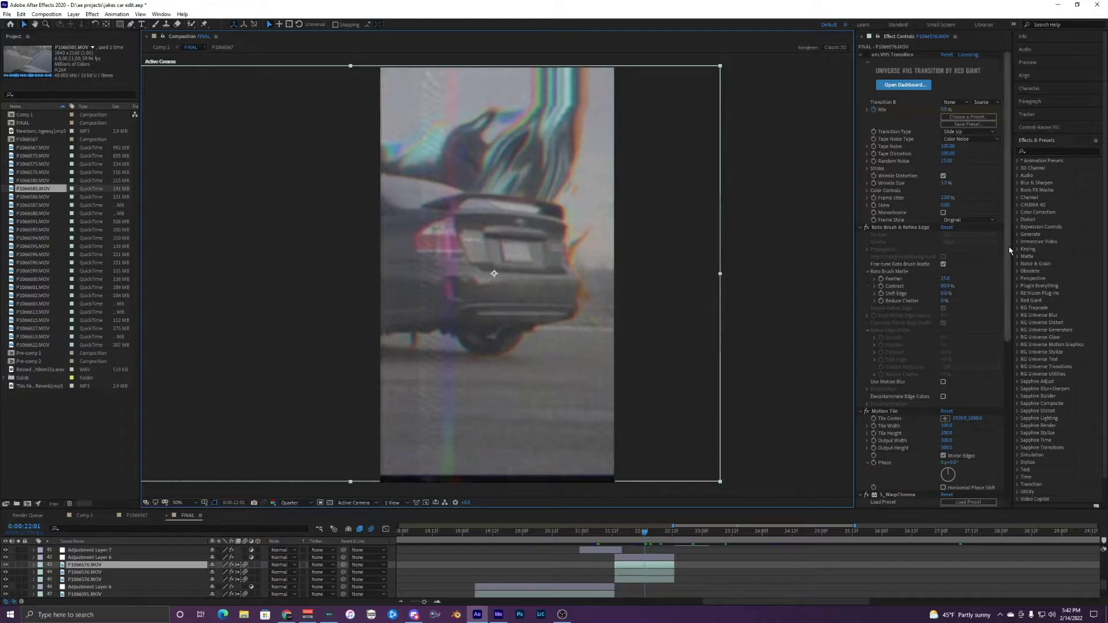
{"action": "scroll", "coordinate": [926, 297], "scroll_direction": "down", "scroll_amount": 10}
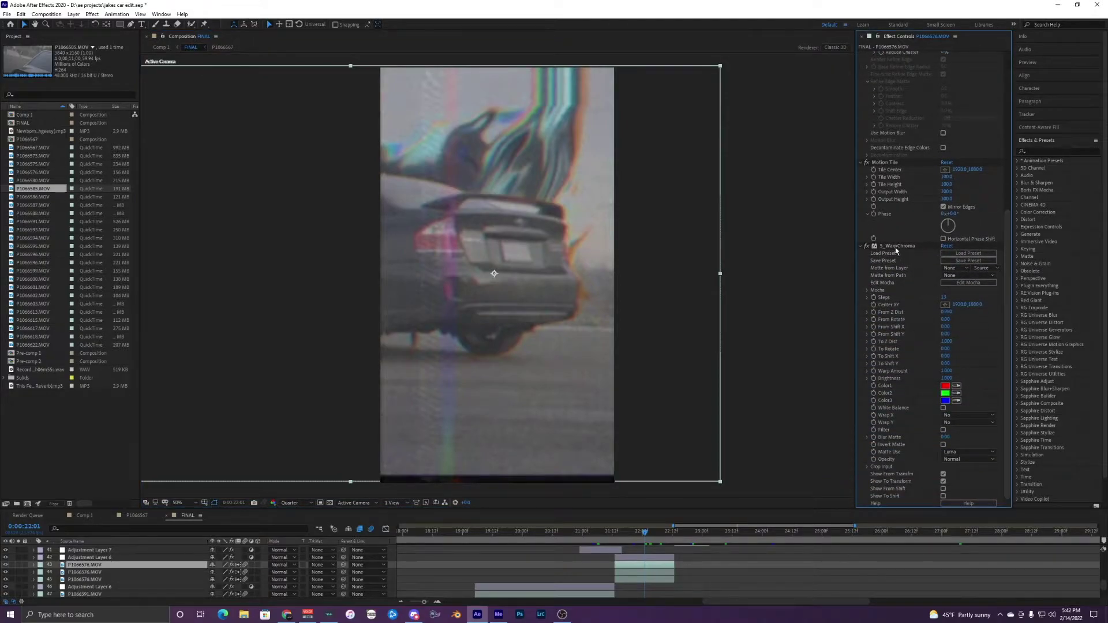
{"action": "left_click", "coordinate": [896, 247]}
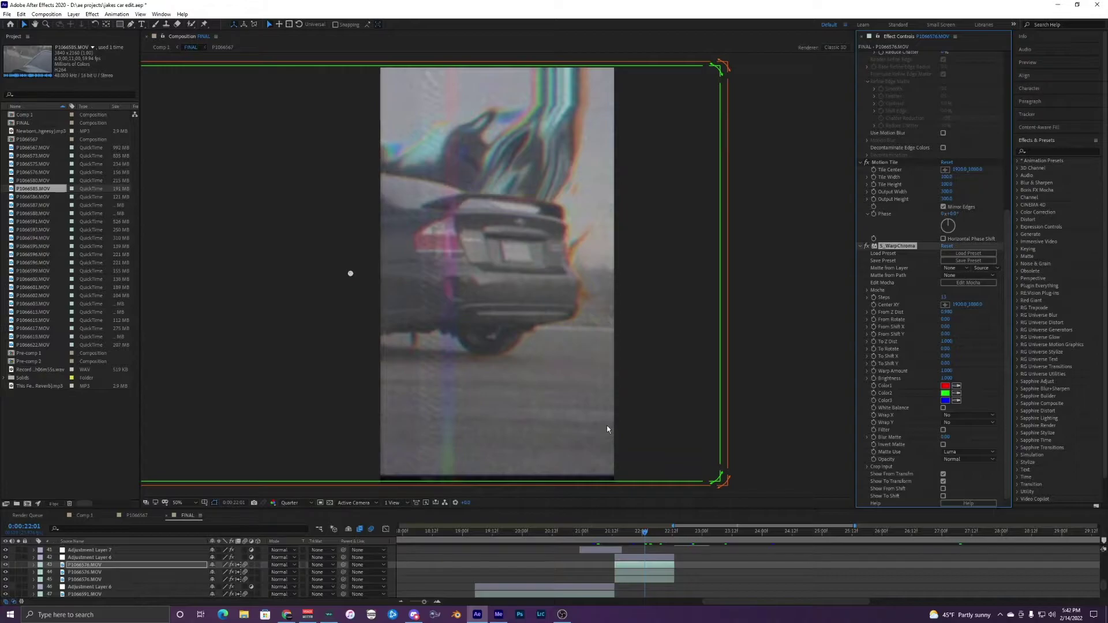
Review the effect stack of the middle P1066576.MOV layer down to its S_Glow effect
{"action": "left_click", "coordinate": [650, 563]}
{"action": "left_click", "coordinate": [647, 570]}
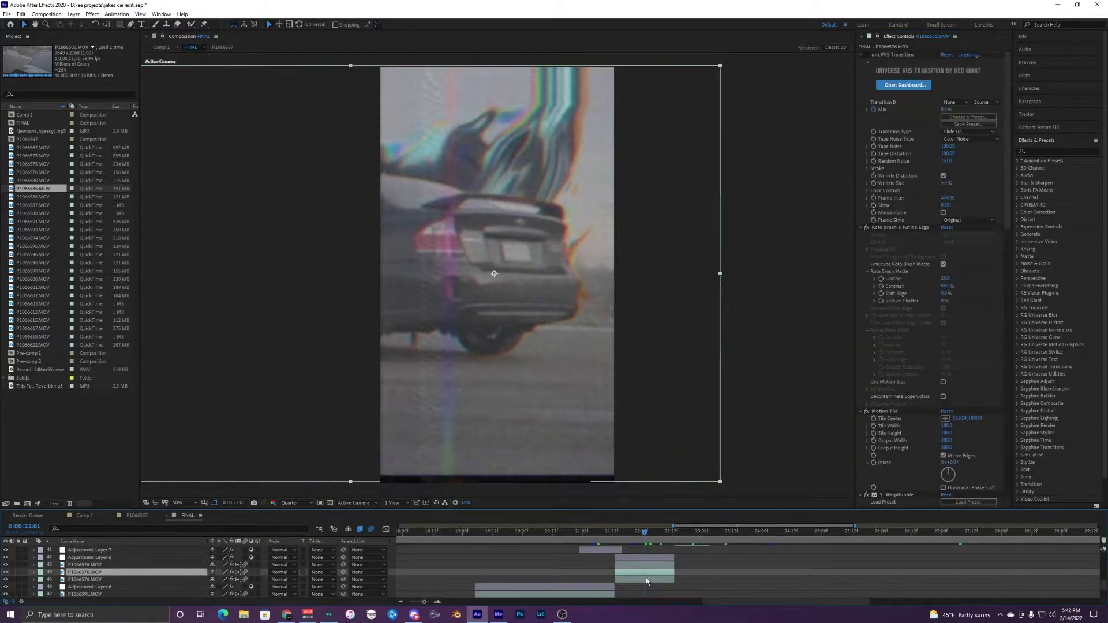
{"action": "left_click", "coordinate": [646, 577]}
{"action": "left_click", "coordinate": [645, 573]}
{"action": "mouse_move", "coordinate": [1002, 220]}
{"action": "left_mouse_down"}
{"action": "mouse_move", "coordinate": [1000, 496]}
{"action": "mouse_move", "coordinate": [1005, 431]}
{"action": "left_mouse_up"}
{"action": "left_click", "coordinate": [890, 356]}
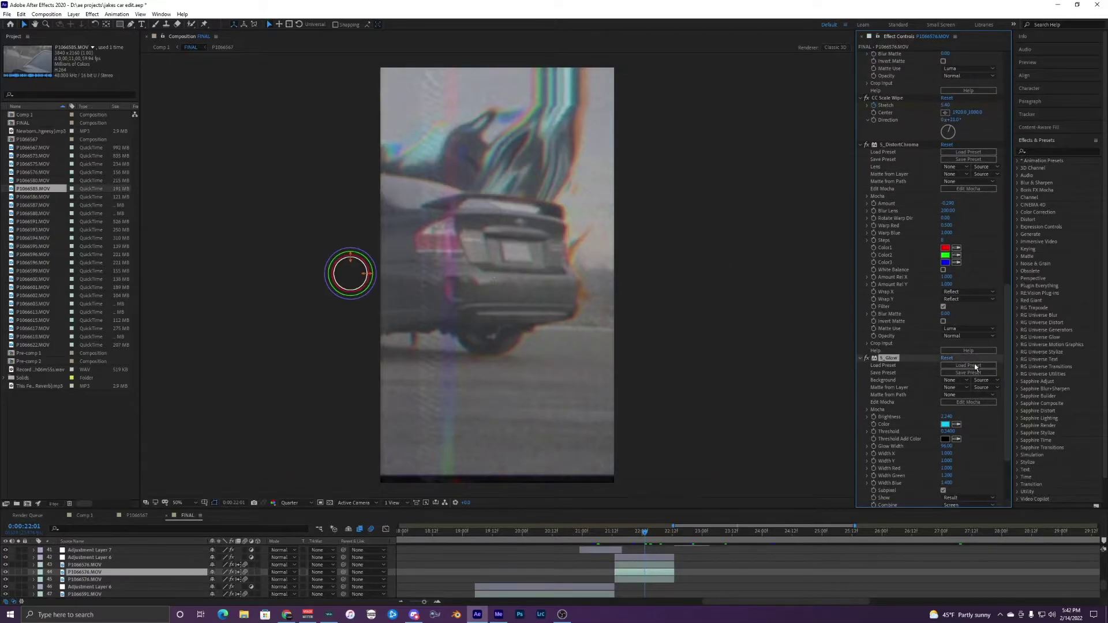
{"action": "left_click_drag", "start_coordinate": [1009, 362], "coordinate": [1008, 468]}
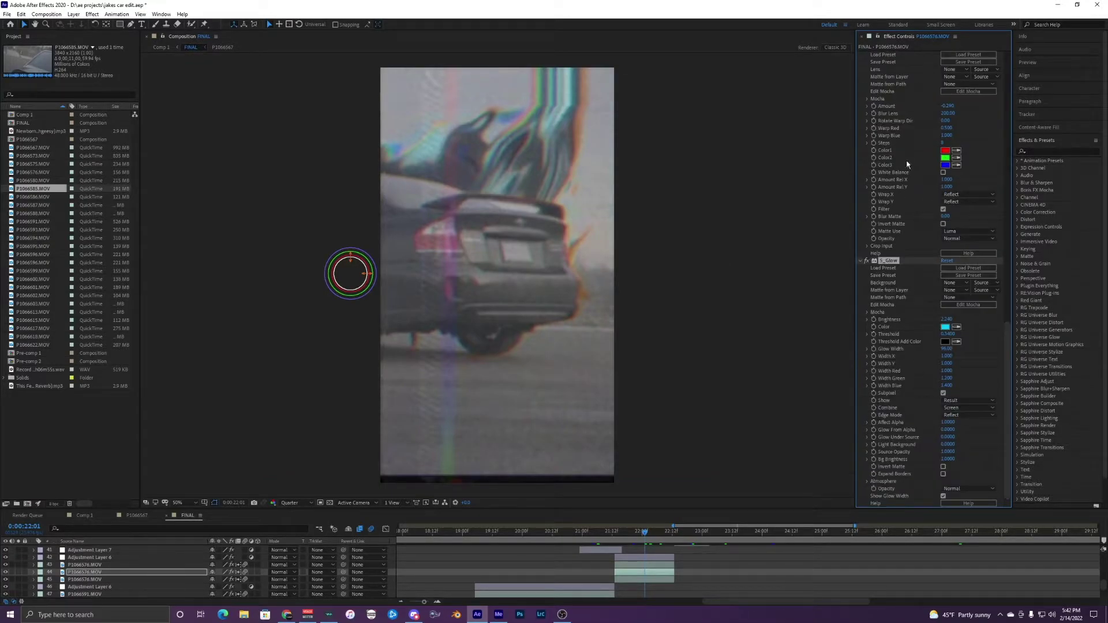
Examine the S_DistortChroma and S_Glow settings on the middle P1066576.MOV layer
{"action": "scroll", "coordinate": [889, 230], "scroll_direction": "up", "scroll_amount": 2}
{"action": "left_click", "coordinate": [892, 165]}
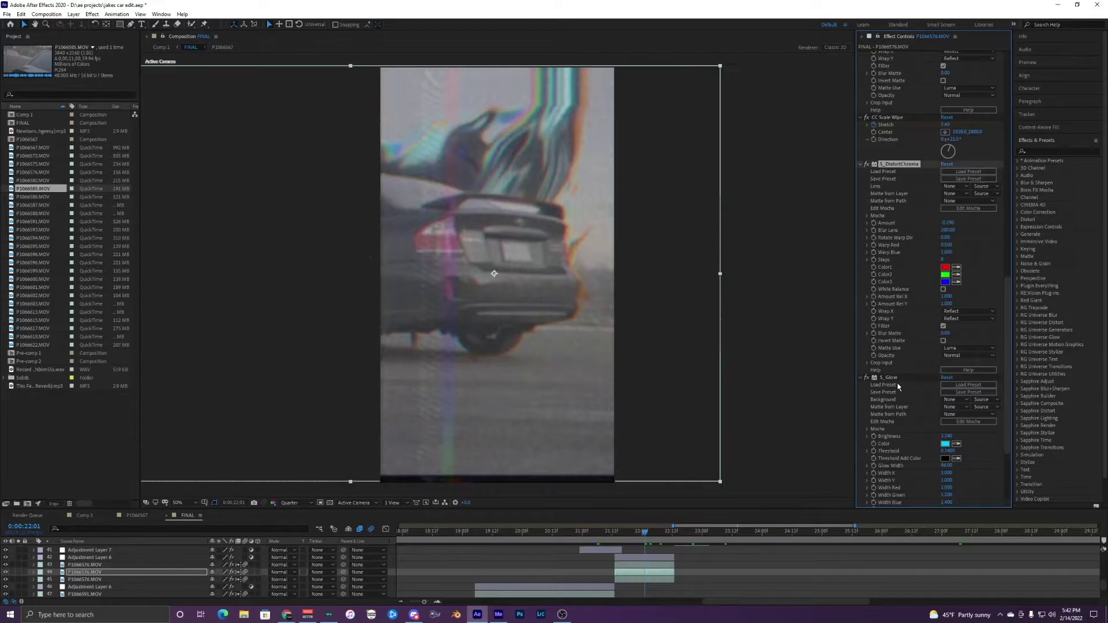
{"action": "left_click", "coordinate": [889, 378]}
{"action": "scroll", "coordinate": [893, 380], "scroll_direction": "down", "scroll_amount": 3}
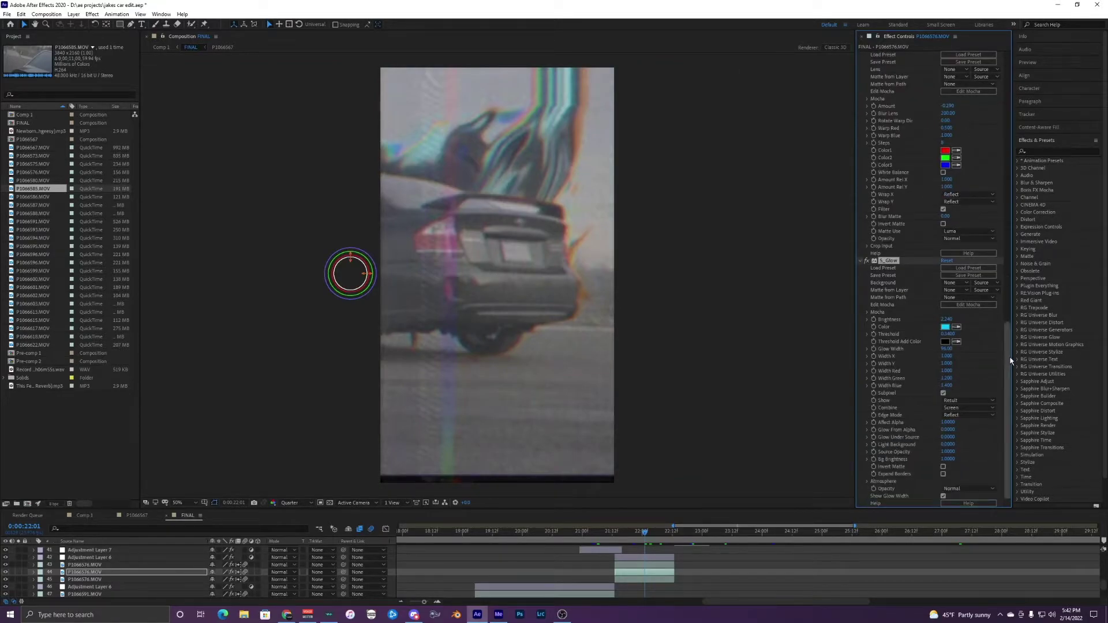
{"action": "mouse_move", "coordinate": [1009, 359]}
{"action": "left_mouse_down"}
{"action": "mouse_move", "coordinate": [1021, 256]}
{"action": "mouse_move", "coordinate": [1005, 373]}
{"action": "left_mouse_up"}
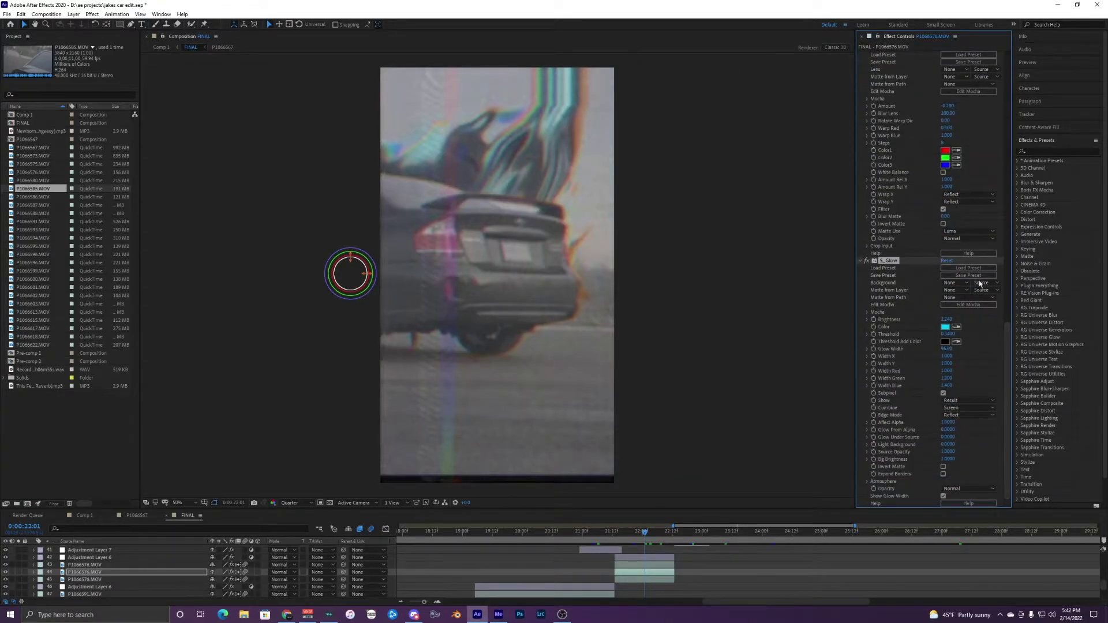
{"action": "scroll", "coordinate": [907, 268], "scroll_direction": "up", "scroll_amount": 4}
{"action": "left_click", "coordinate": [892, 165]}
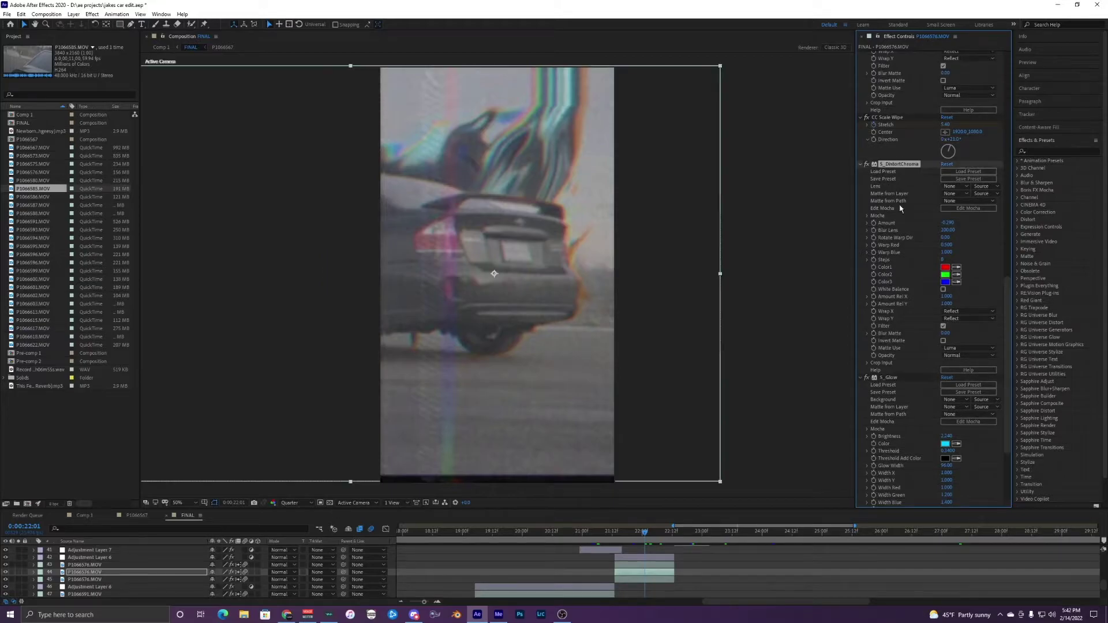
{"action": "left_click", "coordinate": [892, 377]}
{"action": "scroll", "coordinate": [892, 323], "scroll_direction": "down", "scroll_amount": 3}
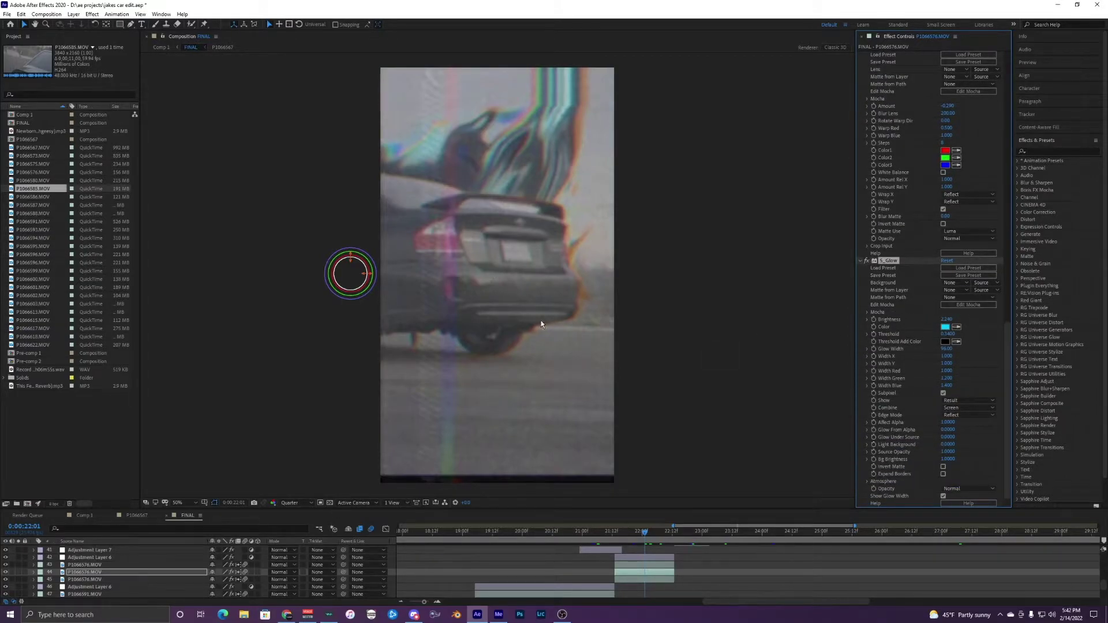
{"action": "scroll", "coordinate": [913, 367], "scroll_direction": "up", "scroll_amount": 3}
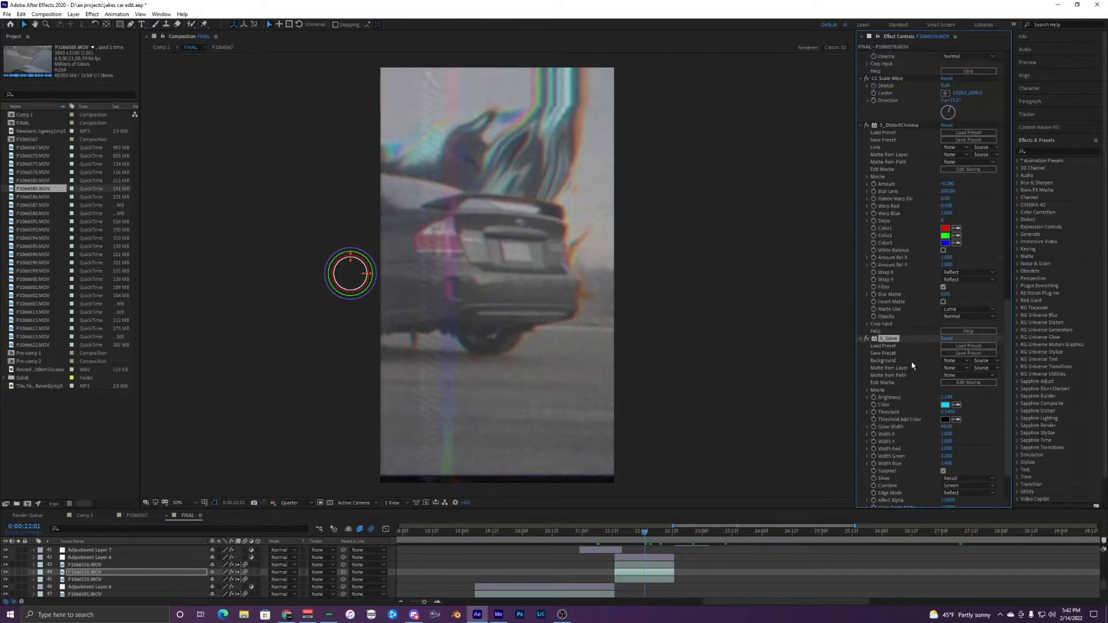
{"action": "left_click", "coordinate": [901, 146]}
{"action": "left_click", "coordinate": [889, 359]}
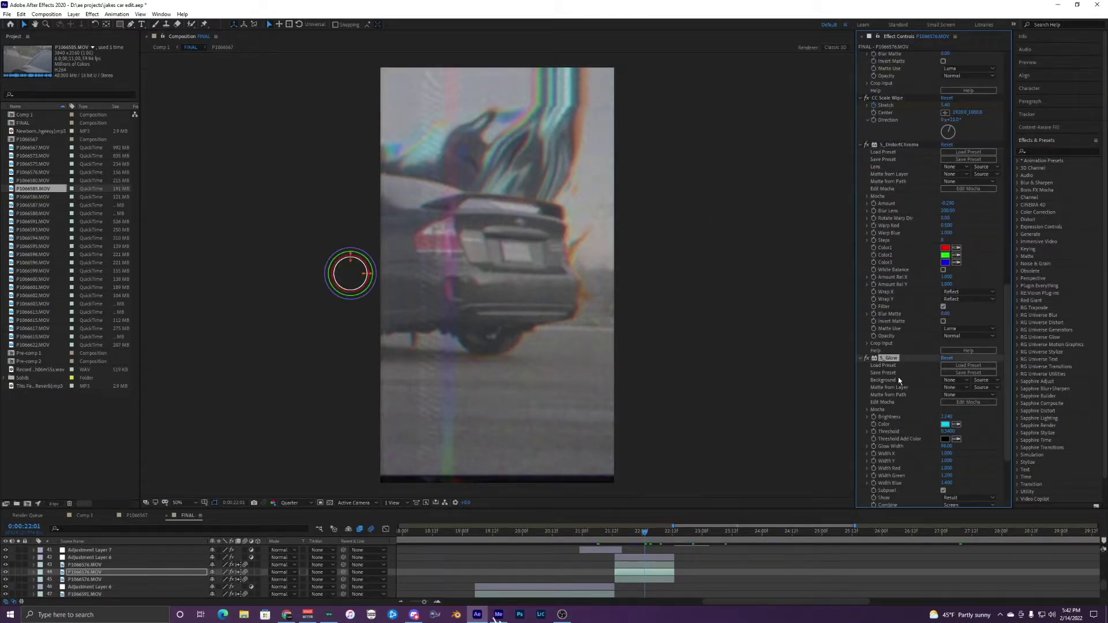
{"action": "scroll", "coordinate": [898, 376], "scroll_direction": "down", "scroll_amount": 3}
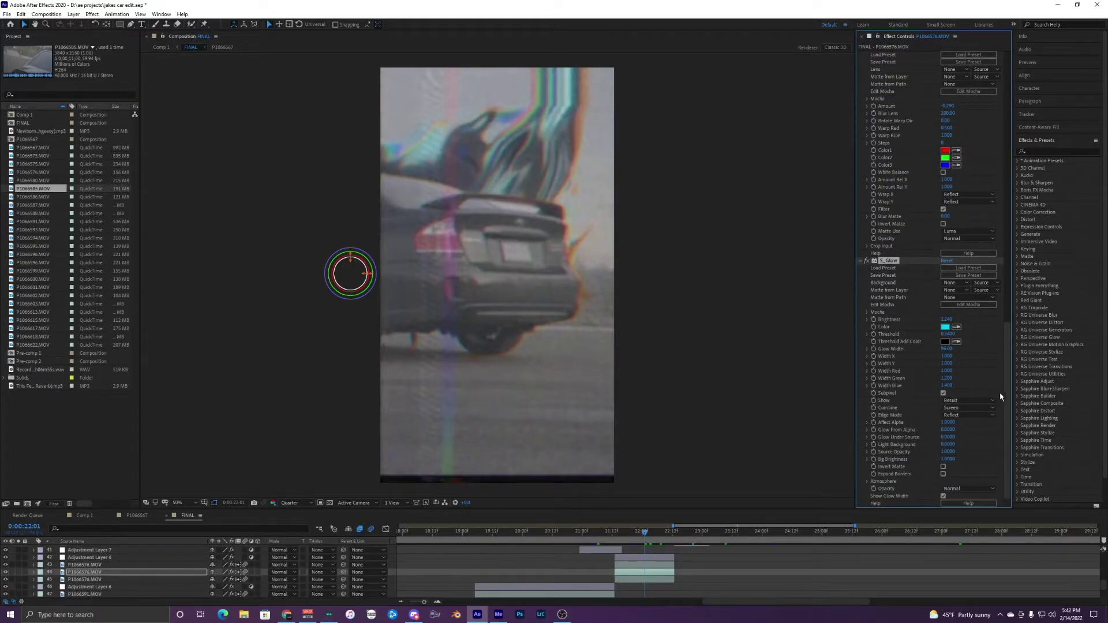
Turn off Enable GPU in the S_Glow effect's Sapphire help dialog and confirm
{"action": "left_click_drag", "start_coordinate": [1008, 380], "coordinate": [988, 488]}
{"action": "left_click", "coordinate": [965, 504]}
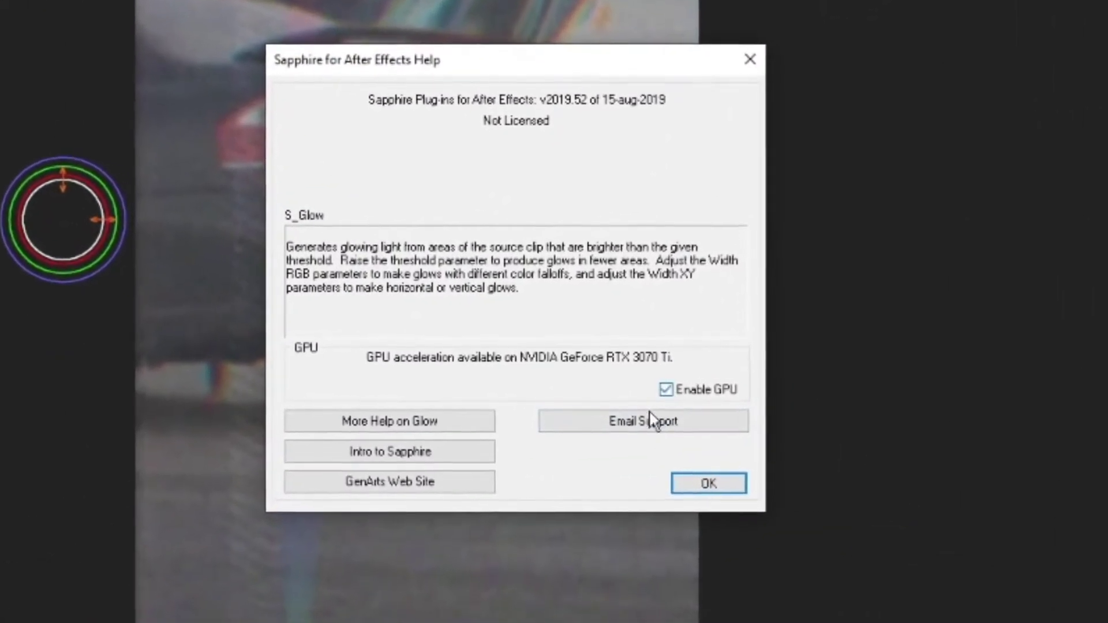
{"action": "left_click", "coordinate": [654, 381]}
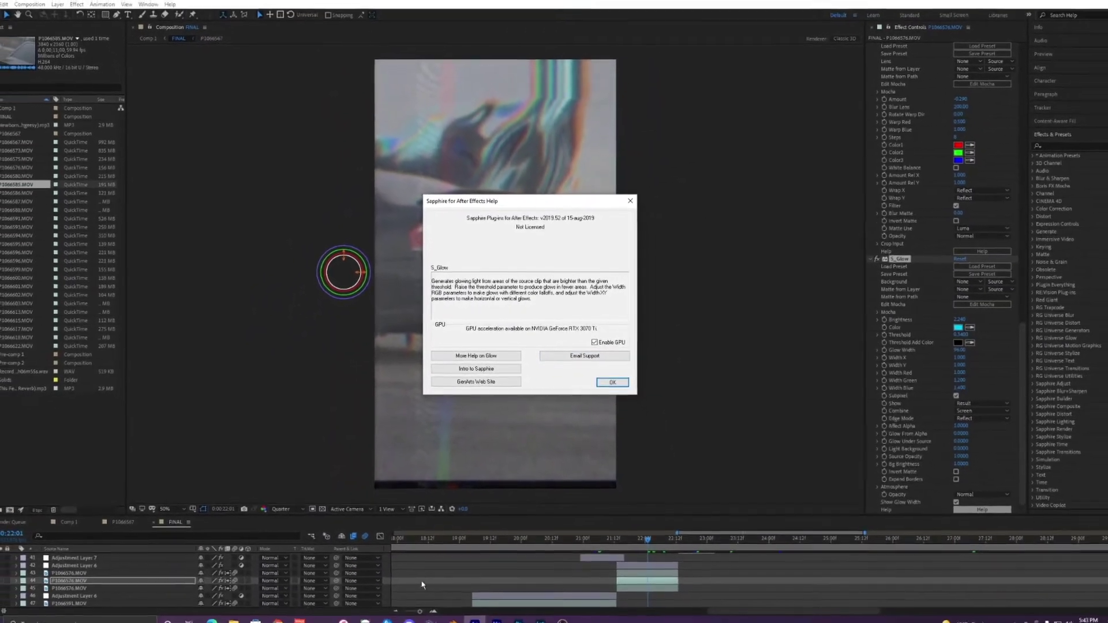
{"action": "left_click", "coordinate": [589, 336]}
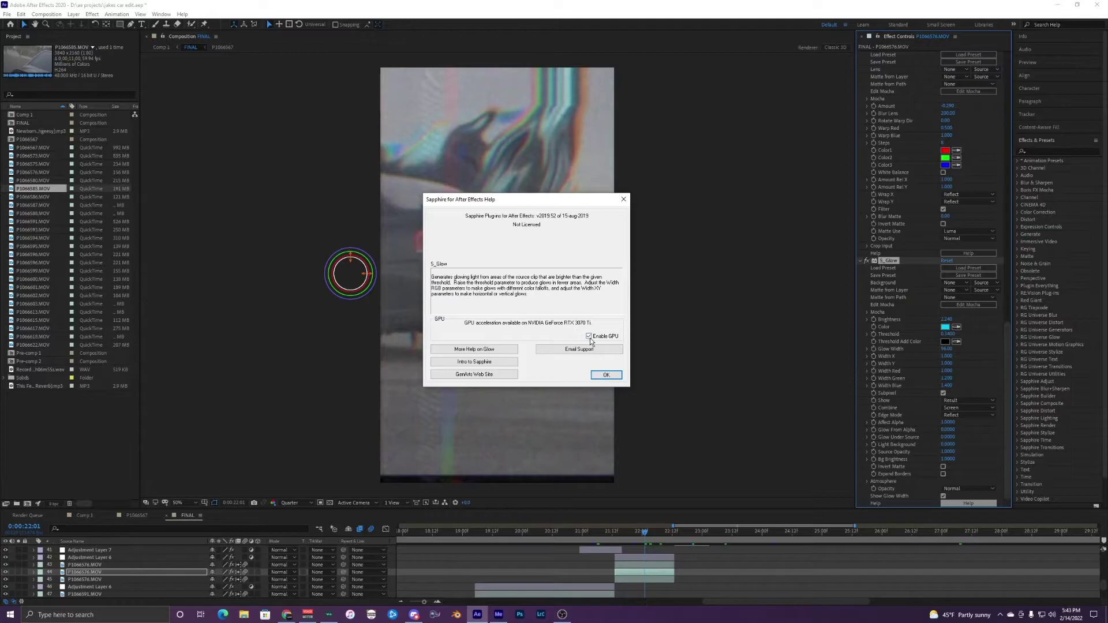
{"action": "left_click", "coordinate": [613, 375]}
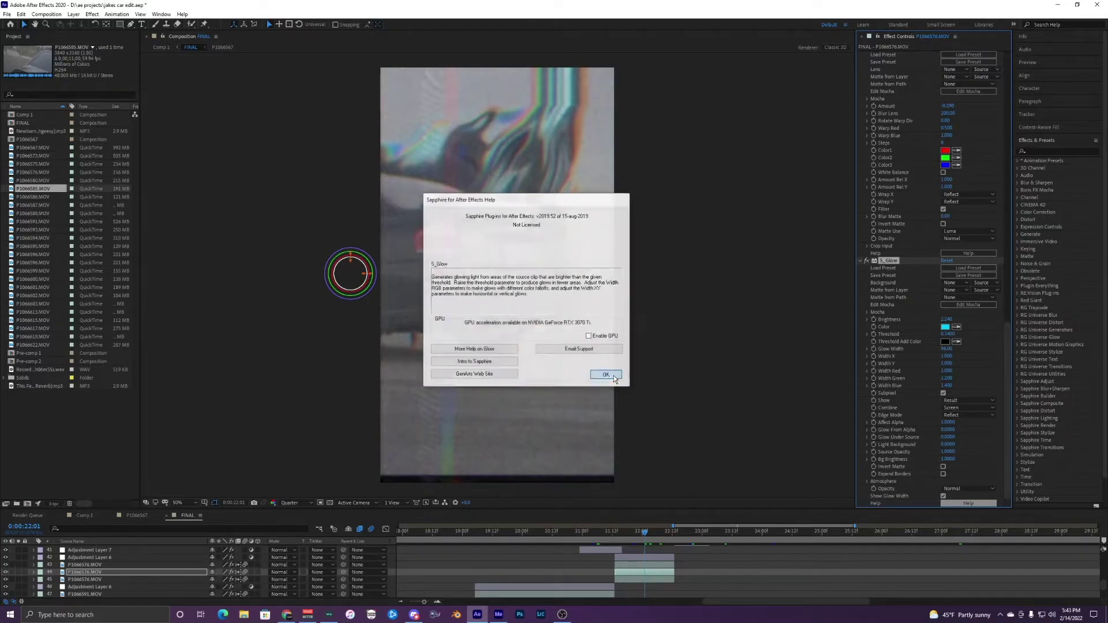
Check the Enable GPU option in the S_DistortChroma effect's Sapphire help dialog and close it
{"action": "scroll", "coordinate": [923, 271], "scroll_direction": "up", "scroll_amount": 5}
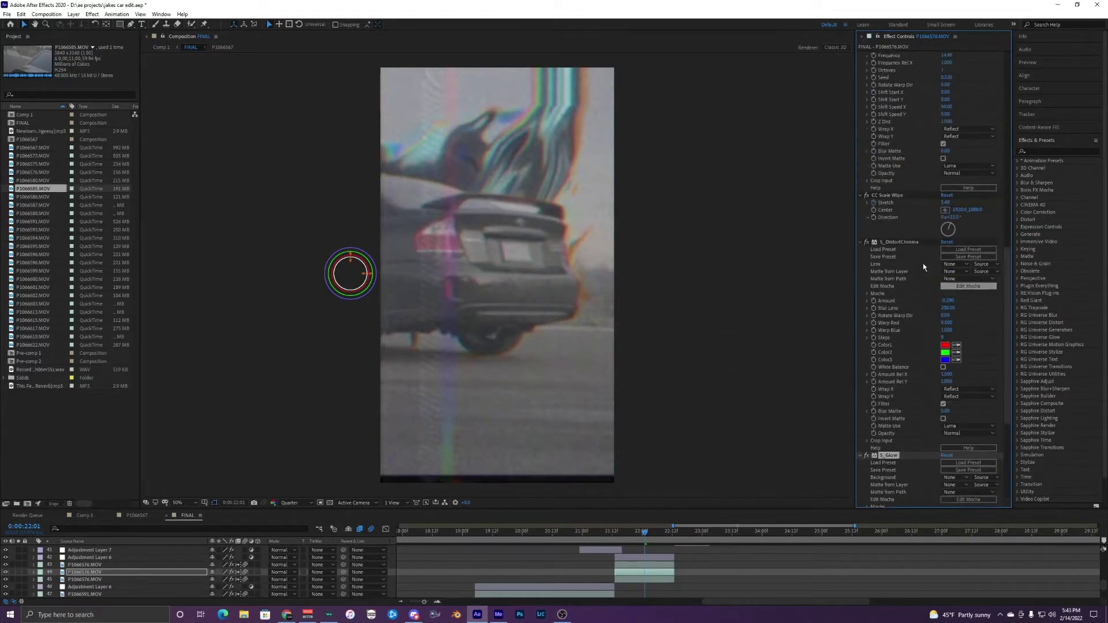
{"action": "left_click", "coordinate": [969, 350]}
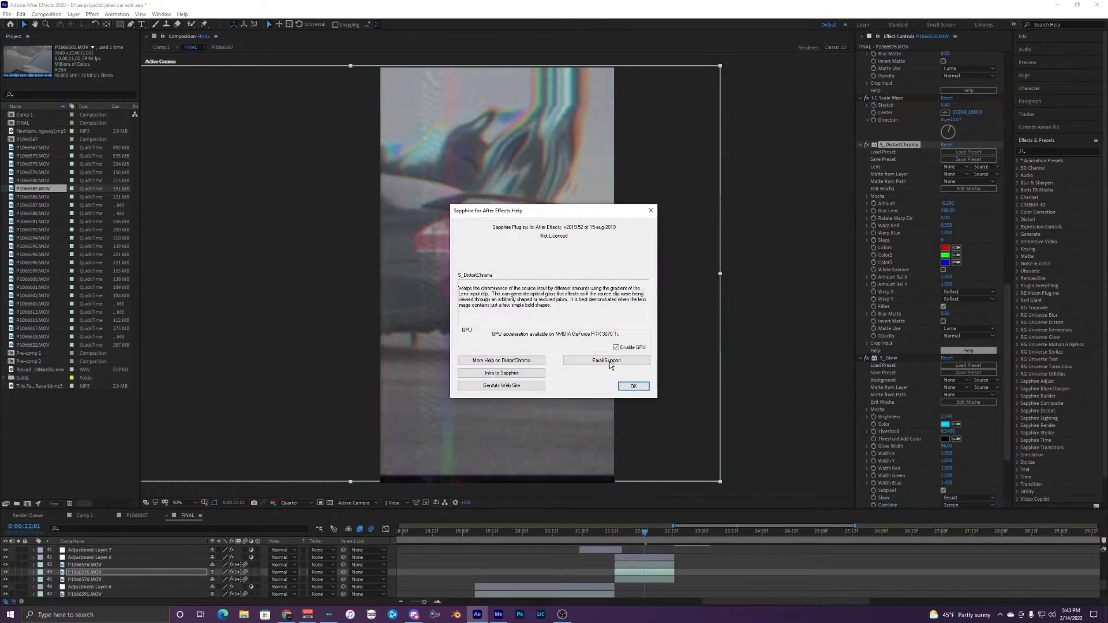
{"action": "left_click", "coordinate": [633, 386]}
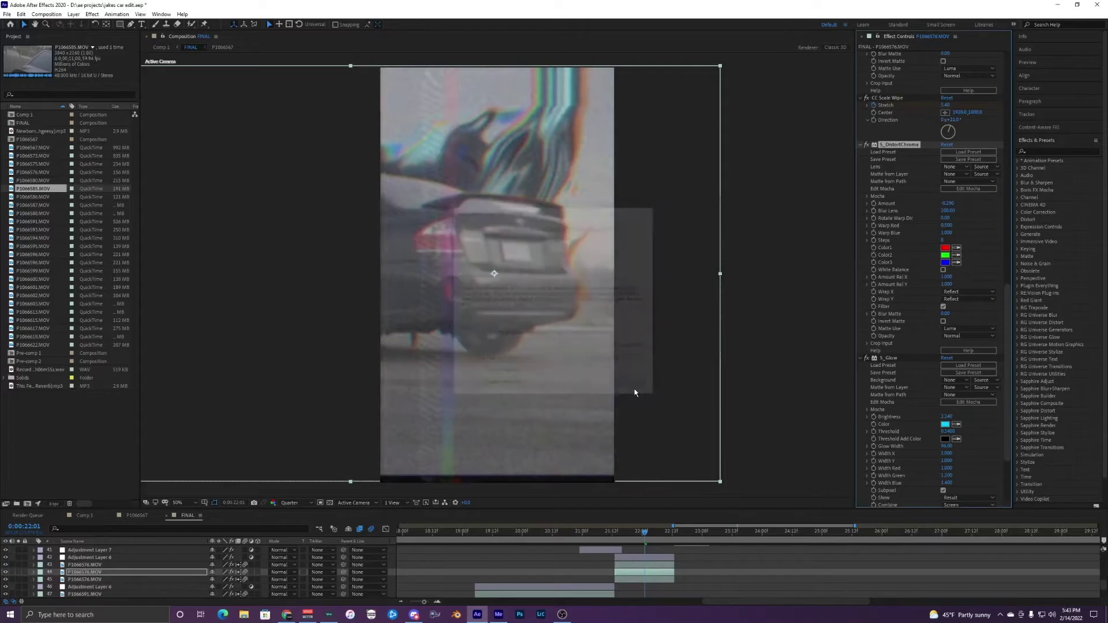
Inspect the Universe VHS Transition effect on the adjustment layer above the P1066576.MOV clips
{"action": "scroll", "coordinate": [647, 560], "scroll_direction": "up", "scroll_amount": 3}
{"action": "scroll", "coordinate": [650, 559], "scroll_direction": "down", "scroll_amount": 4}
{"action": "left_click", "coordinate": [651, 559]}
{"action": "scroll", "coordinate": [646, 566], "scroll_direction": "up", "scroll_amount": 2}
{"action": "left_click", "coordinate": [646, 580]}
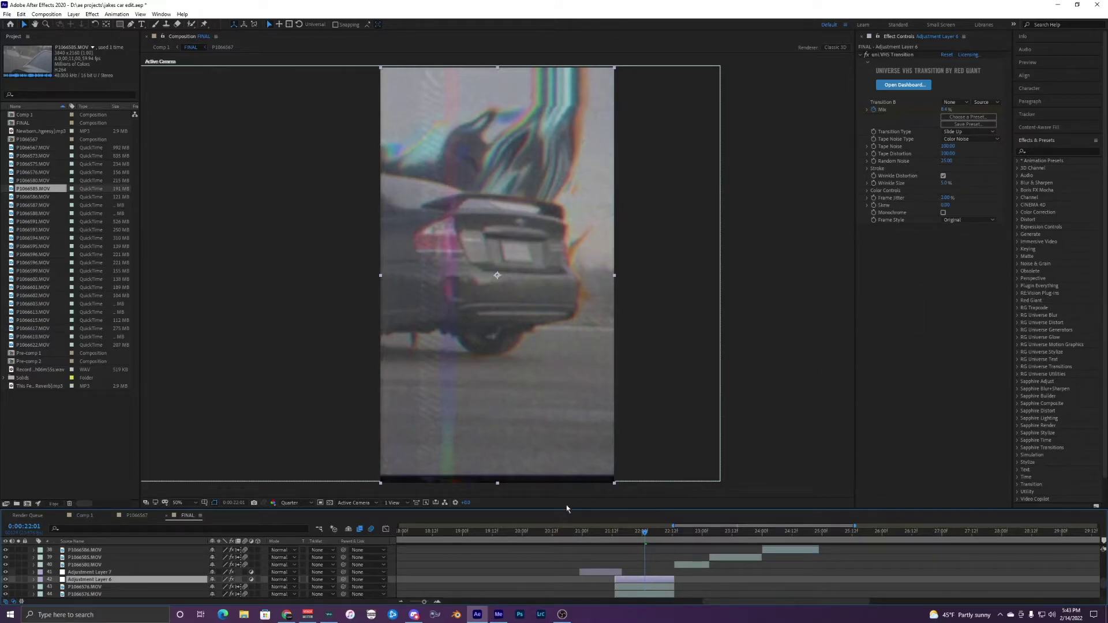
{"action": "left_click", "coordinate": [892, 54]}
{"action": "scroll", "coordinate": [637, 572], "scroll_direction": "down", "scroll_amount": 6}
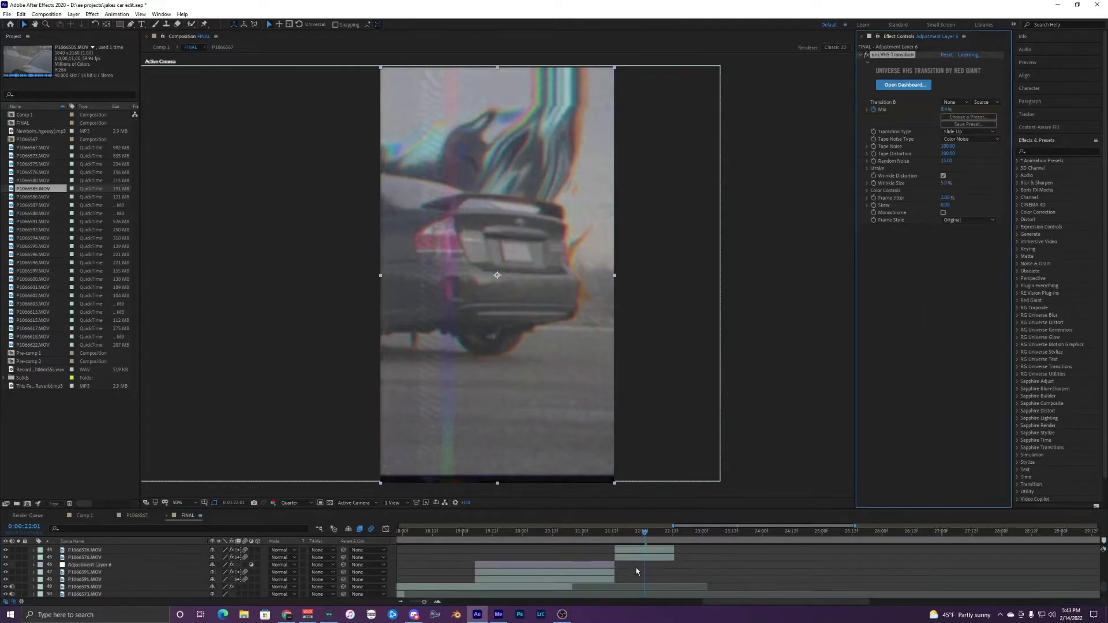
Check the S_WarpBubble effect's Enable GPU option, close its help dialog, and look through the effects of the stacked P1066576.MOV layers
{"action": "left_click", "coordinate": [641, 556]}
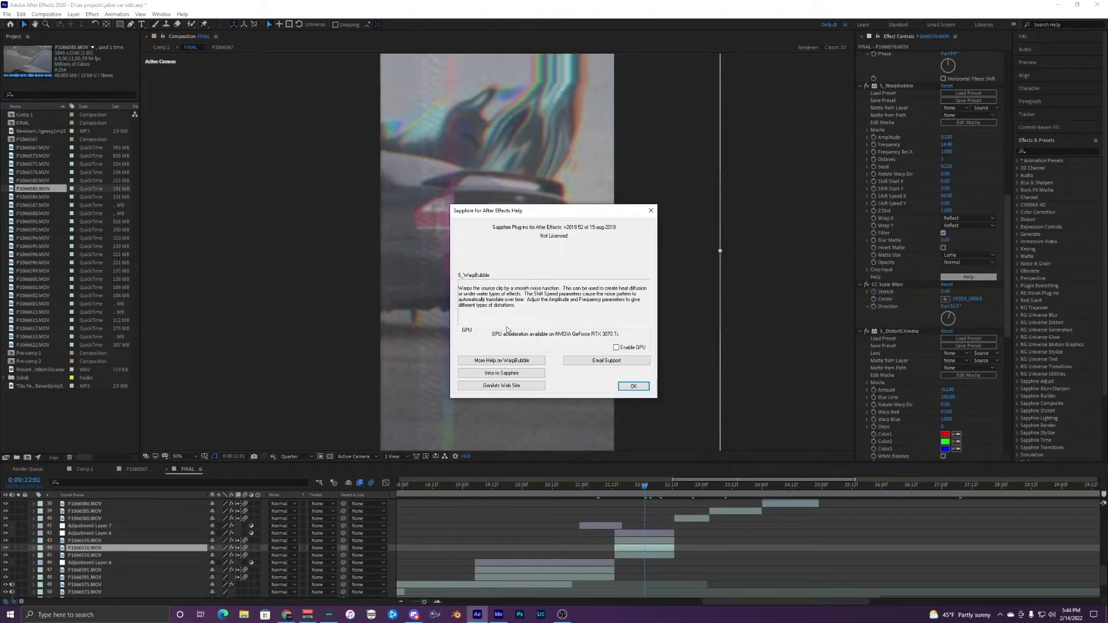
{"action": "left_click", "coordinate": [651, 210]}
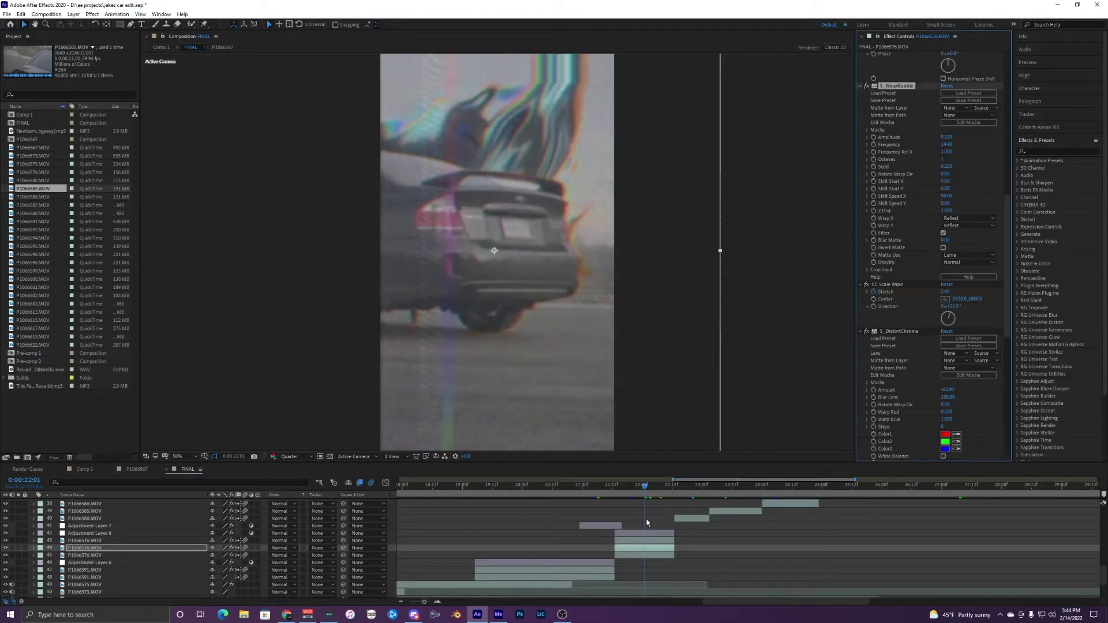
{"action": "left_click", "coordinate": [644, 555]}
{"action": "left_click", "coordinate": [645, 547]}
{"action": "left_click", "coordinate": [643, 540]}
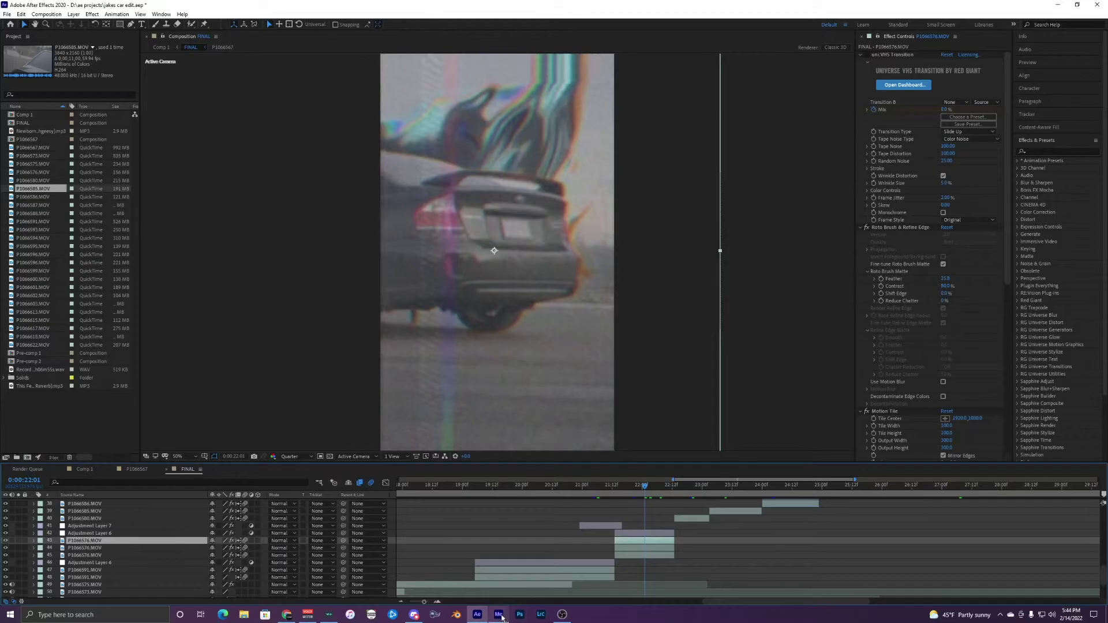